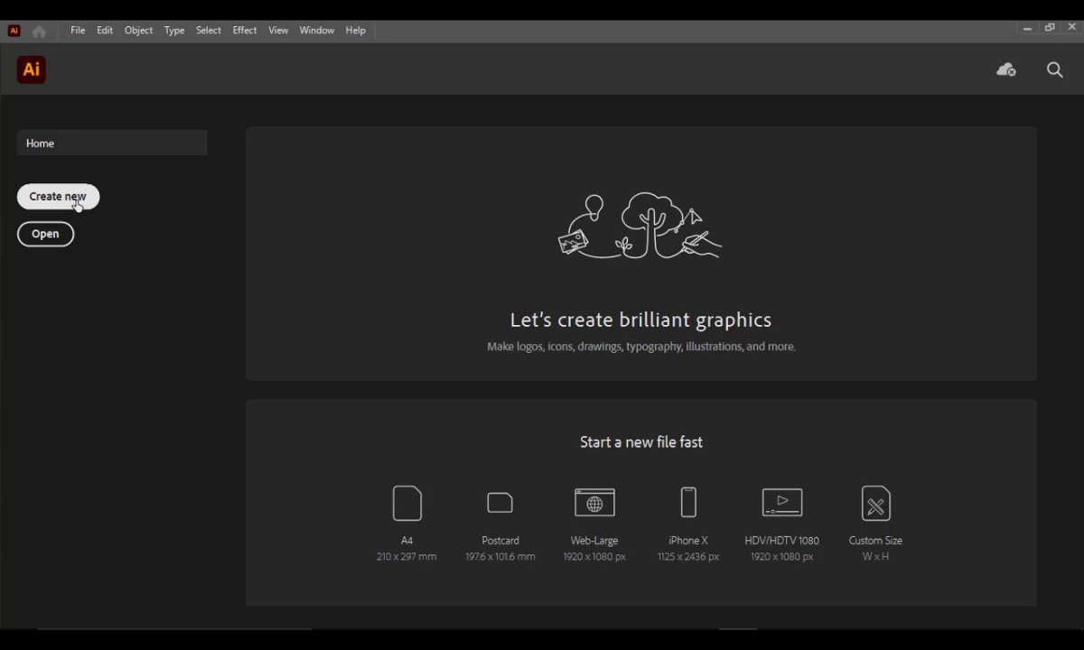
# Create a new one-artboard document from the Letter preset with the units set to Inches
pyautogui.click(57, 197)
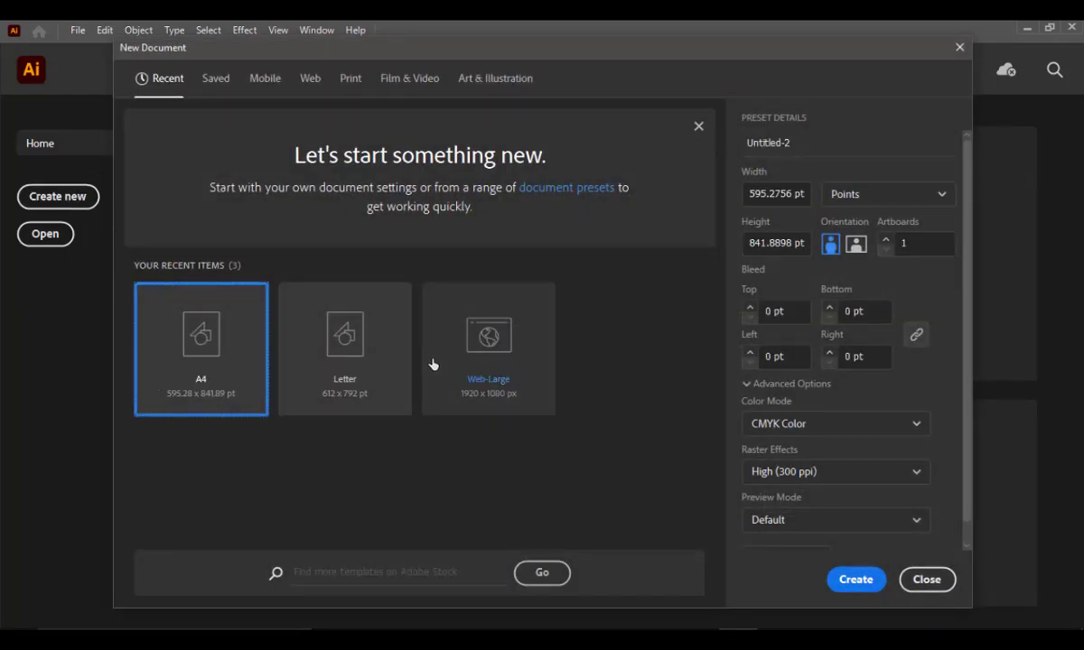
pyautogui.click(346, 380)
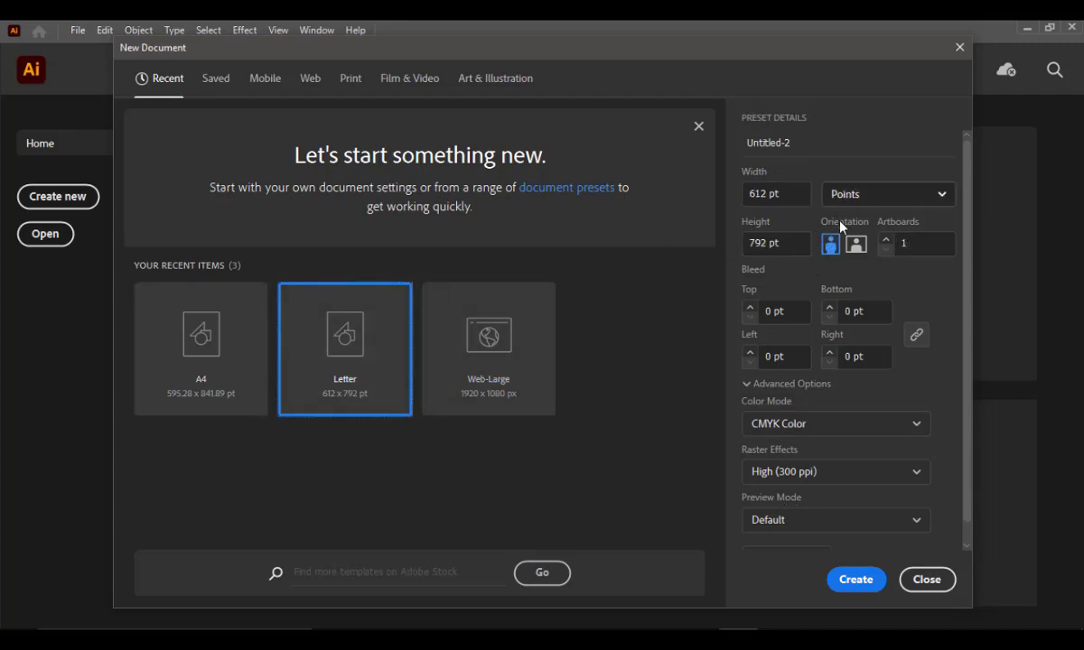
pyautogui.click(942, 196)
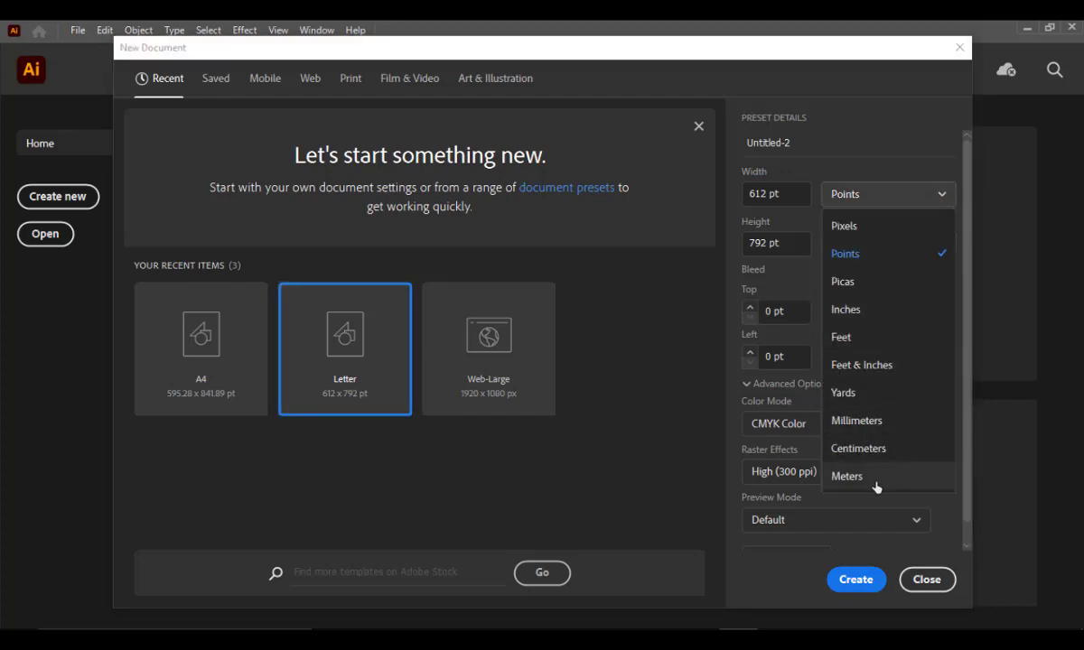
pyautogui.click(885, 311)
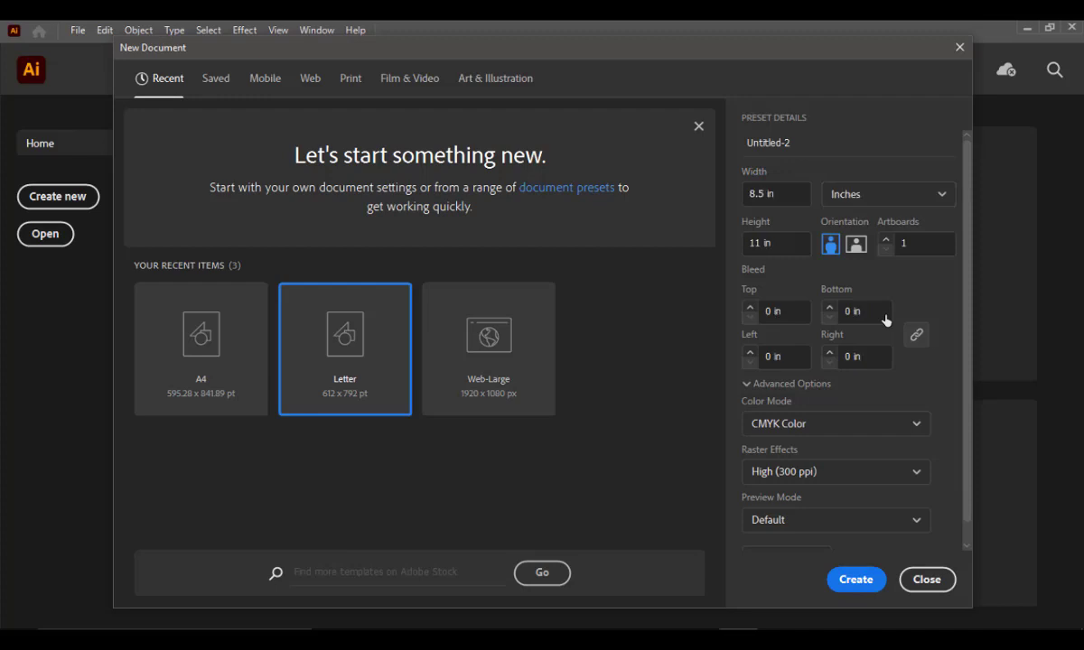
pyautogui.click(865, 583)
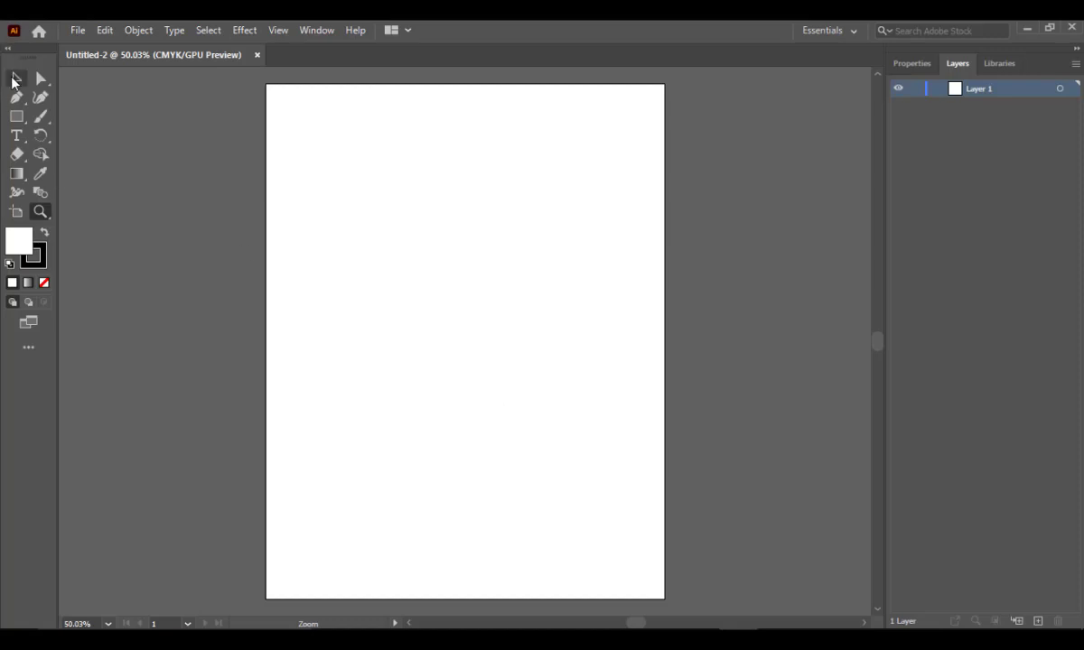
pyautogui.click(15, 81)
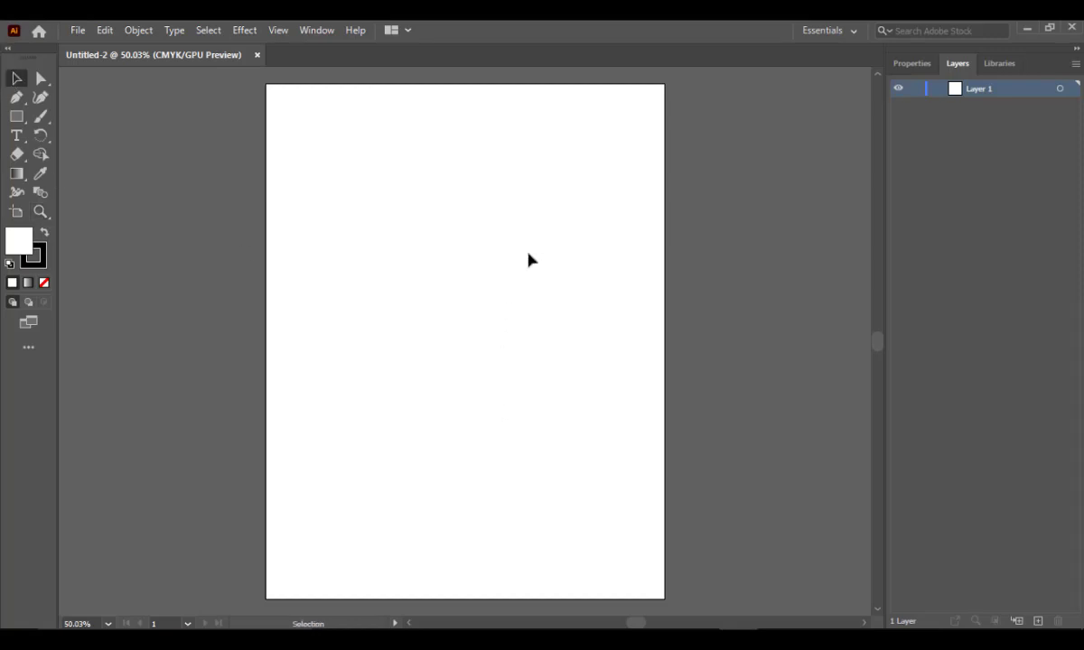
pyautogui.click(999, 64)
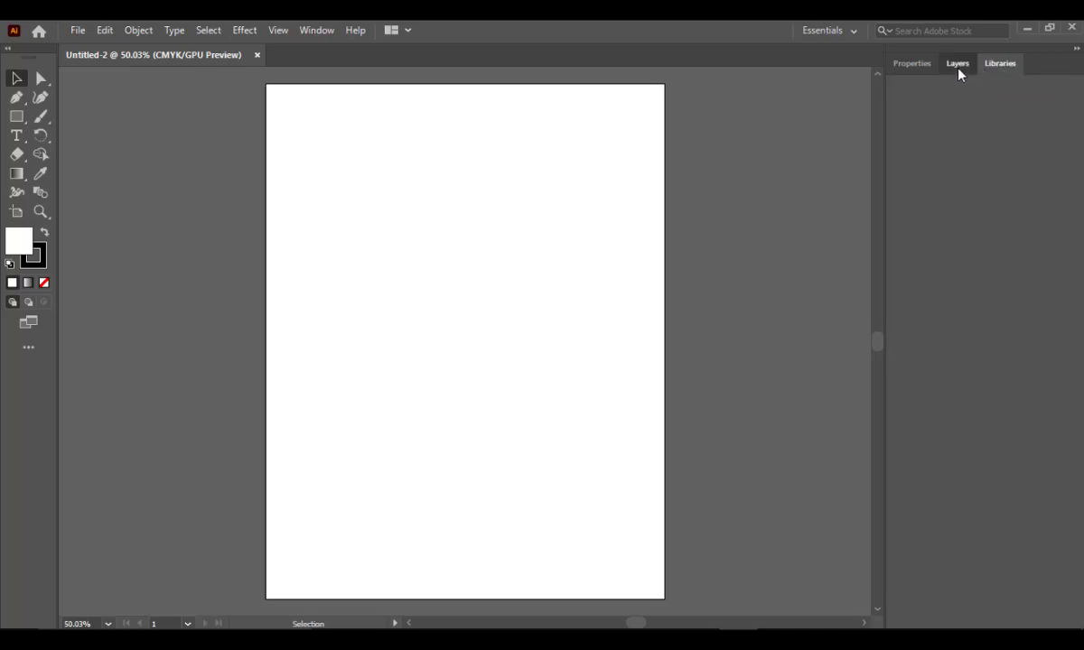
pyautogui.click(957, 67)
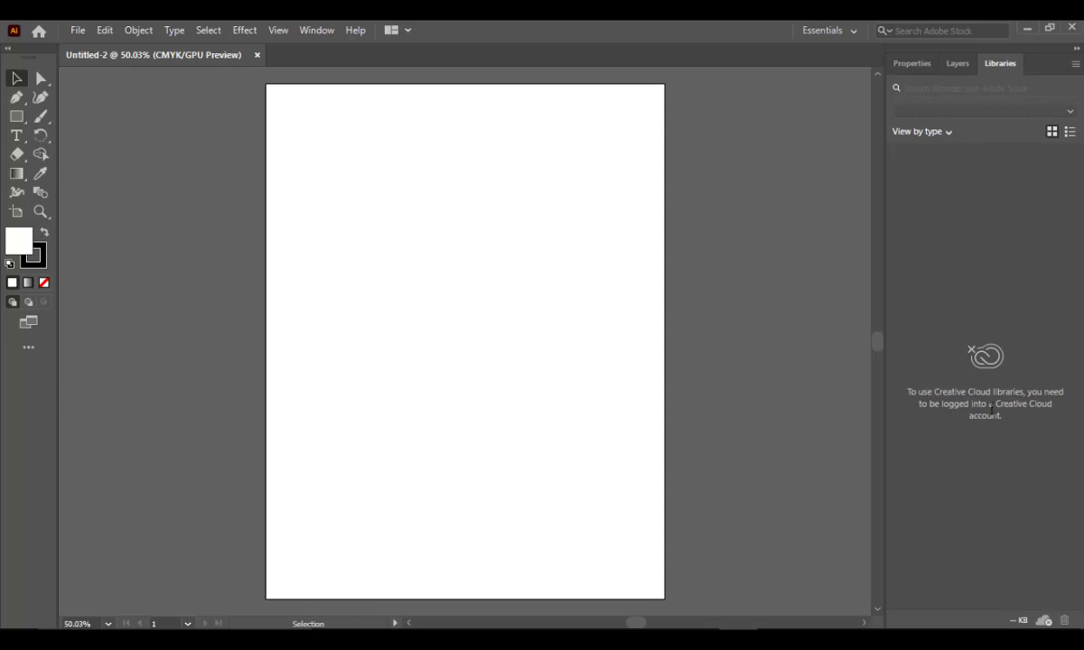
pyautogui.click(959, 65)
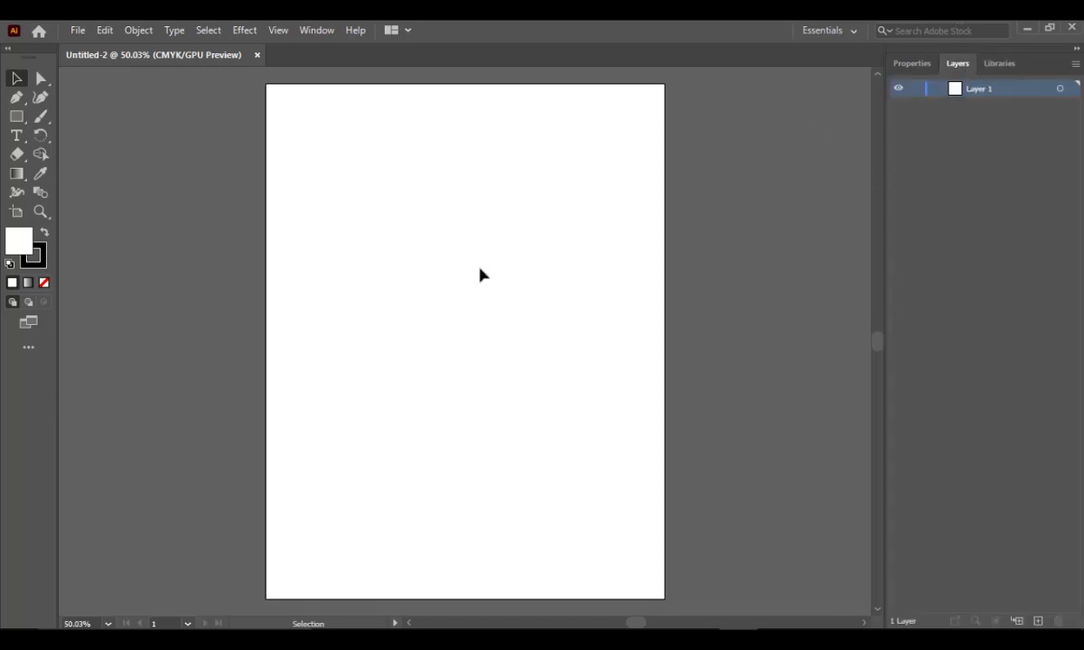
# Draw a small rectangle near the artboard's upper-left corner and deselect it
pyautogui.click(12, 81)
pyautogui.click(17, 116)
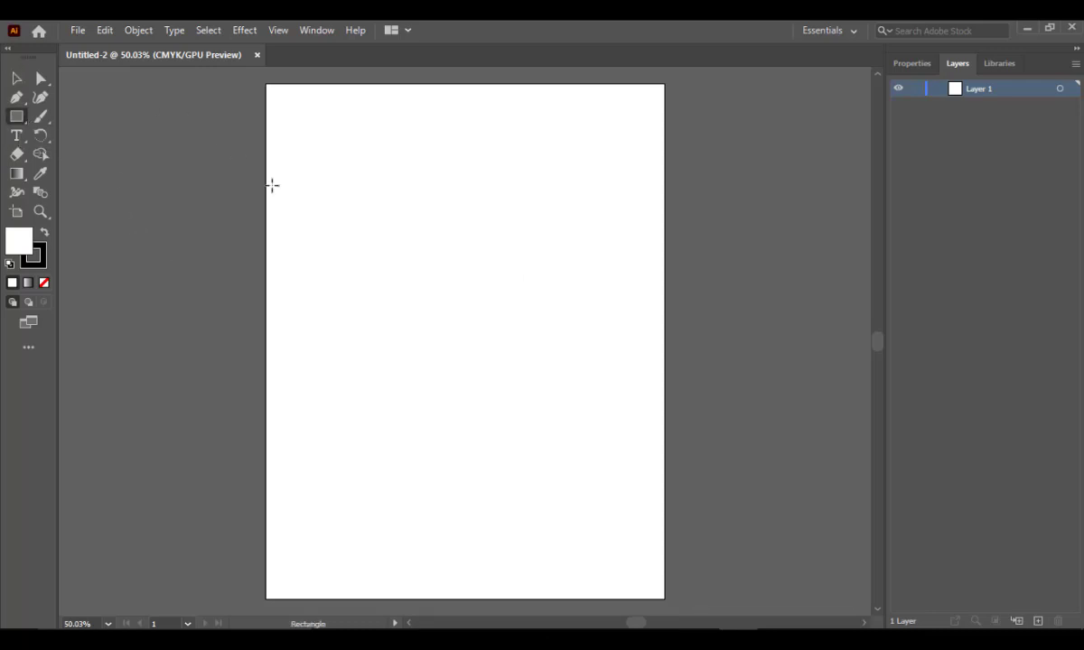
pyautogui.moveTo(286, 108); pyautogui.dragTo(338, 154)
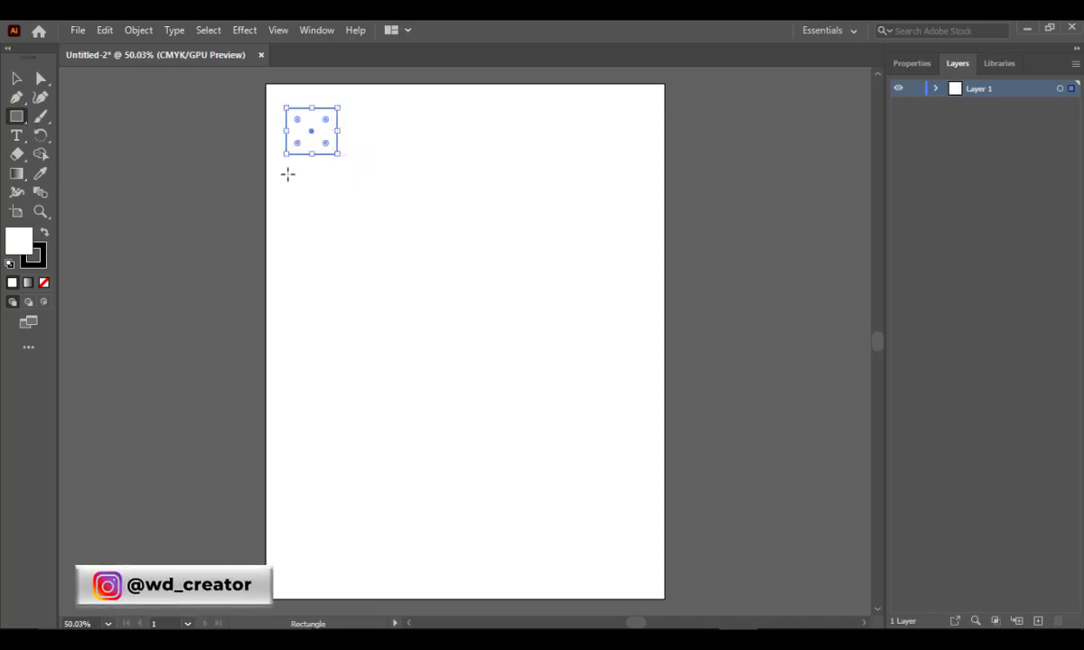
pyautogui.click(15, 79)
pyautogui.click(419, 329)
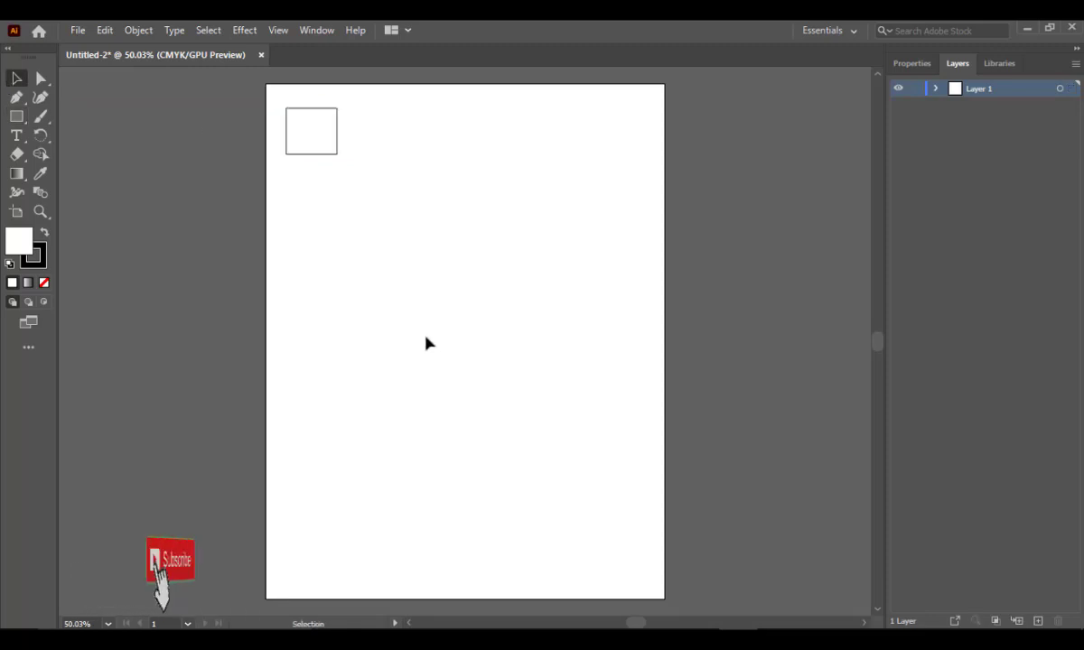
# Enlarge the rectangle to a wide shape from its lower-right corner and move it slightly down the artboard
pyautogui.click(323, 147)
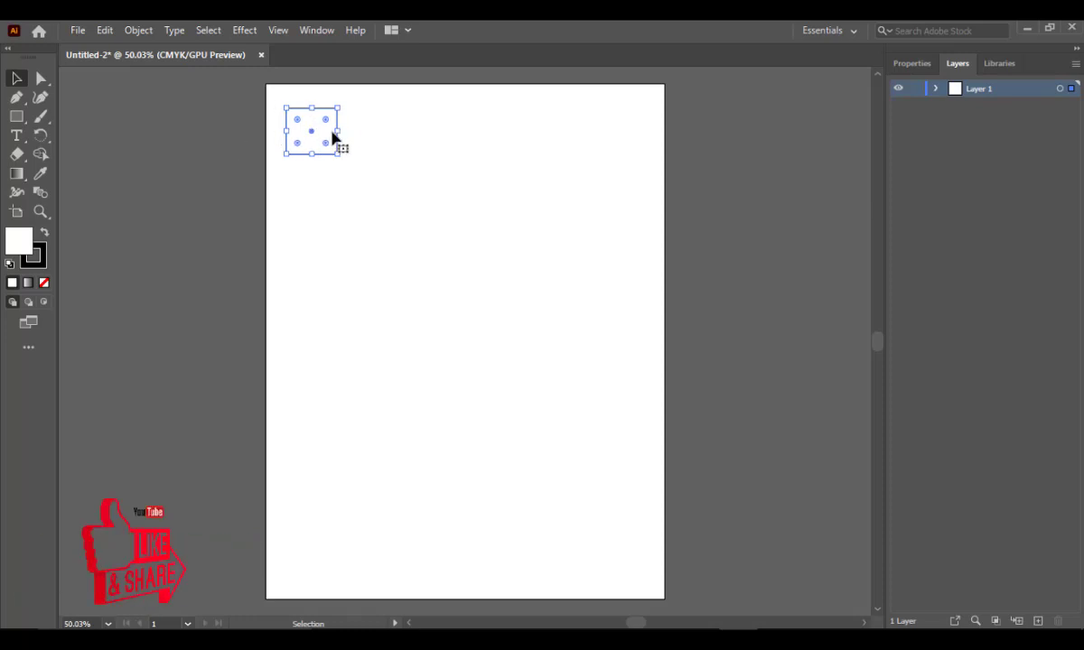
pyautogui.moveTo(335, 131); pyautogui.dragTo(332, 182)
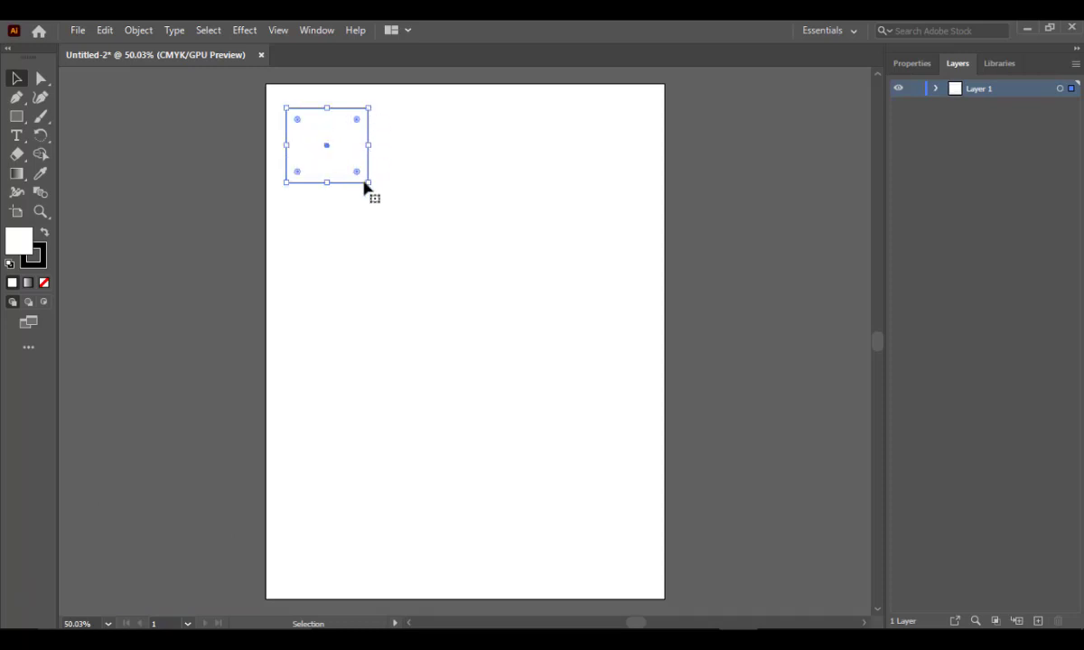
pyautogui.click(391, 206)
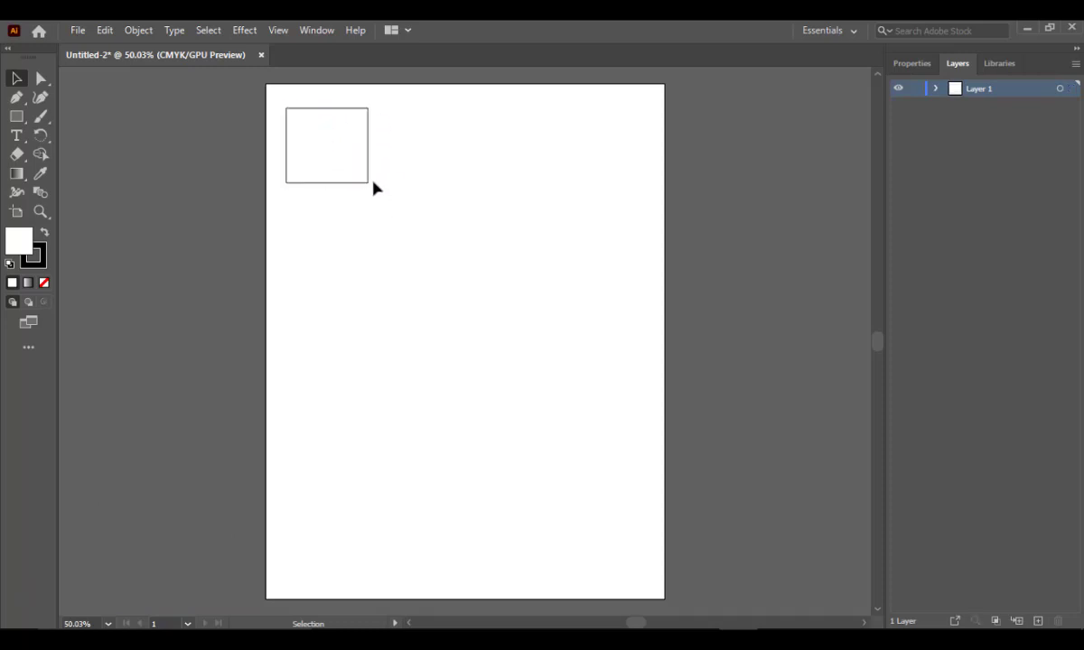
pyautogui.click(360, 179)
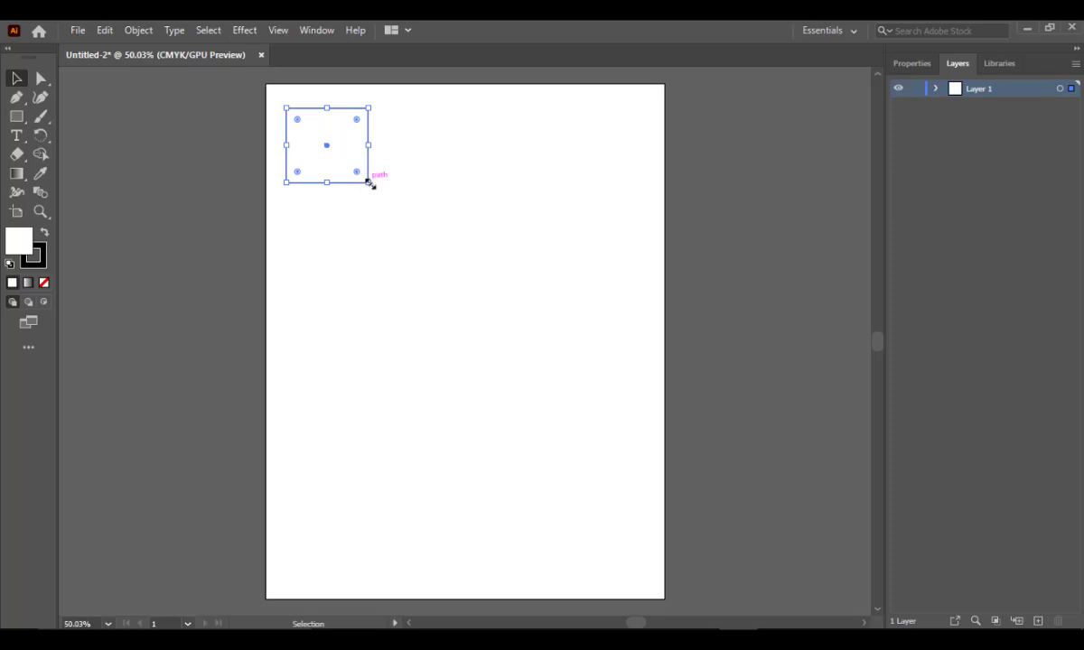
pyautogui.moveTo(370, 183); pyautogui.dragTo(412, 194)
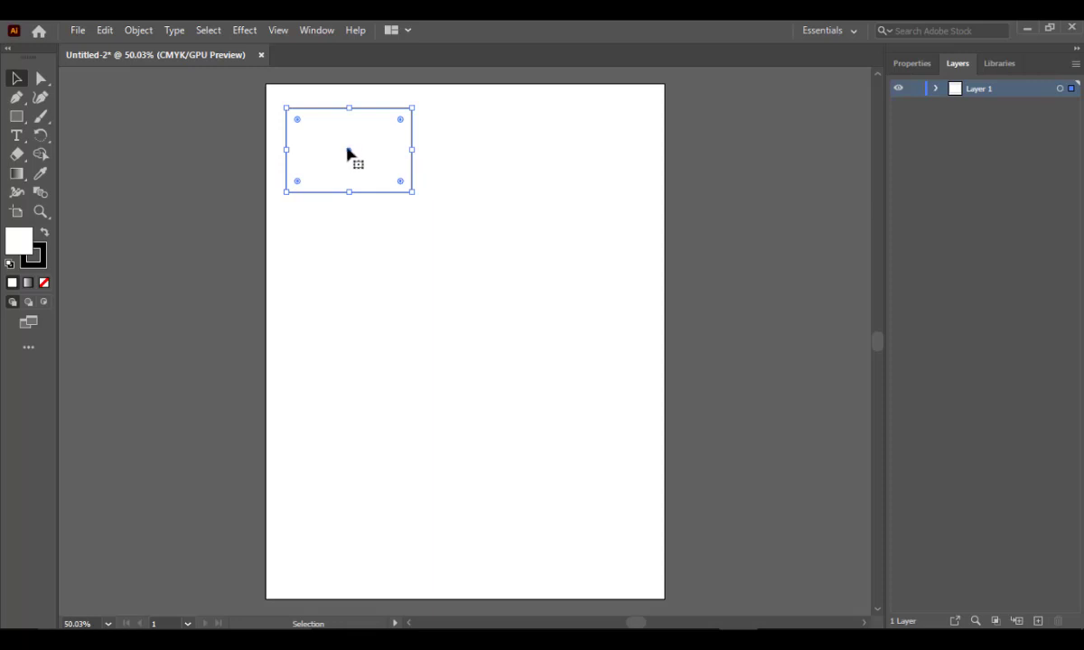
pyautogui.moveTo(348, 151); pyautogui.dragTo(352, 172)
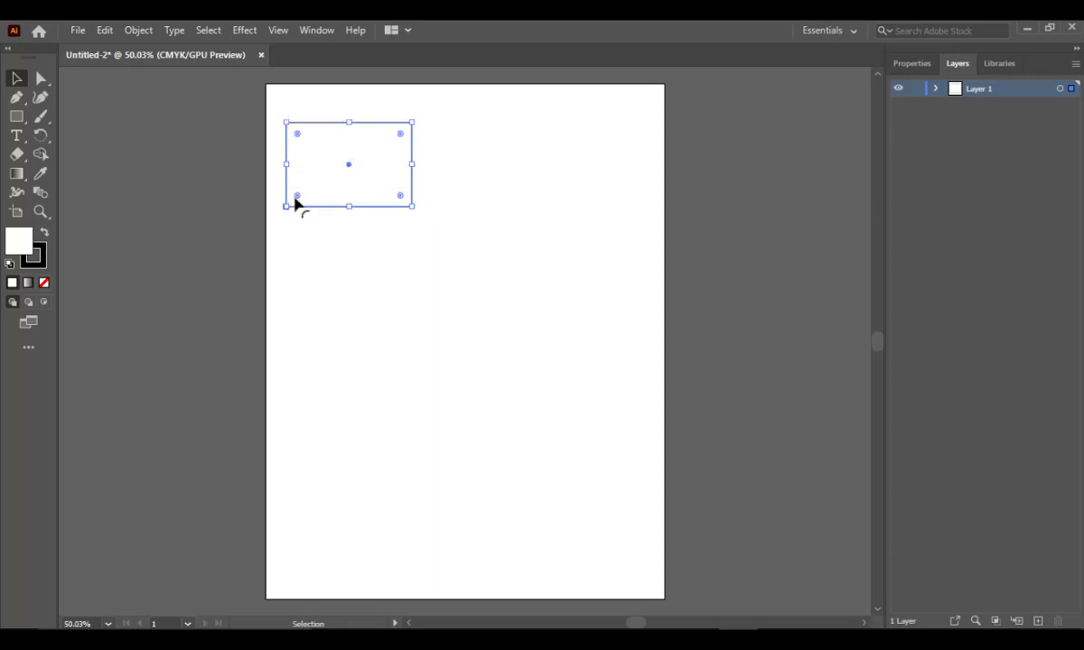
# Try rounding the rectangle's corners and undo the change
pyautogui.moveTo(297, 196); pyautogui.dragTo(365, 172)
pyautogui.hotkey('ctrl', 'z')
pyautogui.click(401, 287)
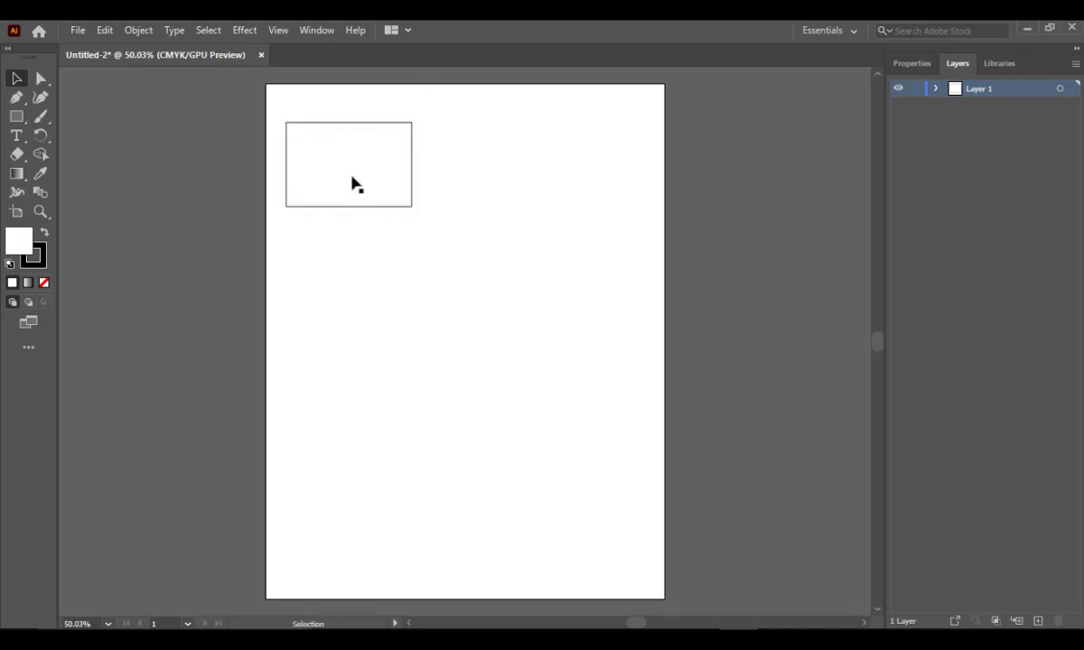
# Shrink the rectangle from its lower-right corner to a small, nearly square shape
pyautogui.click(371, 191)
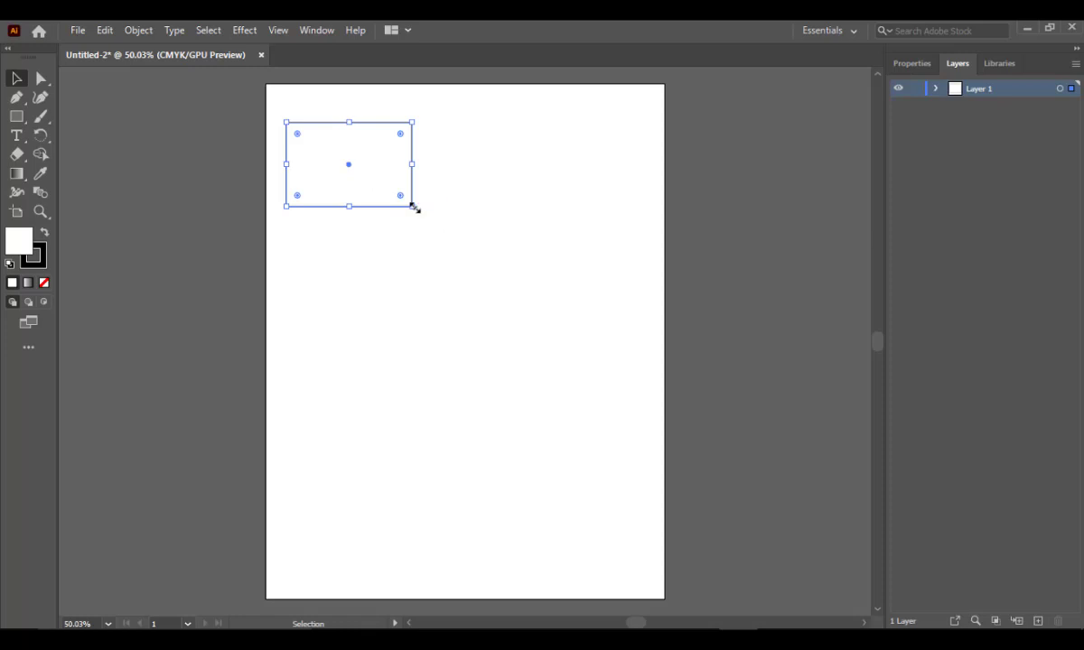
pyautogui.moveTo(411, 207); pyautogui.dragTo(339, 153)
pyautogui.click(387, 150)
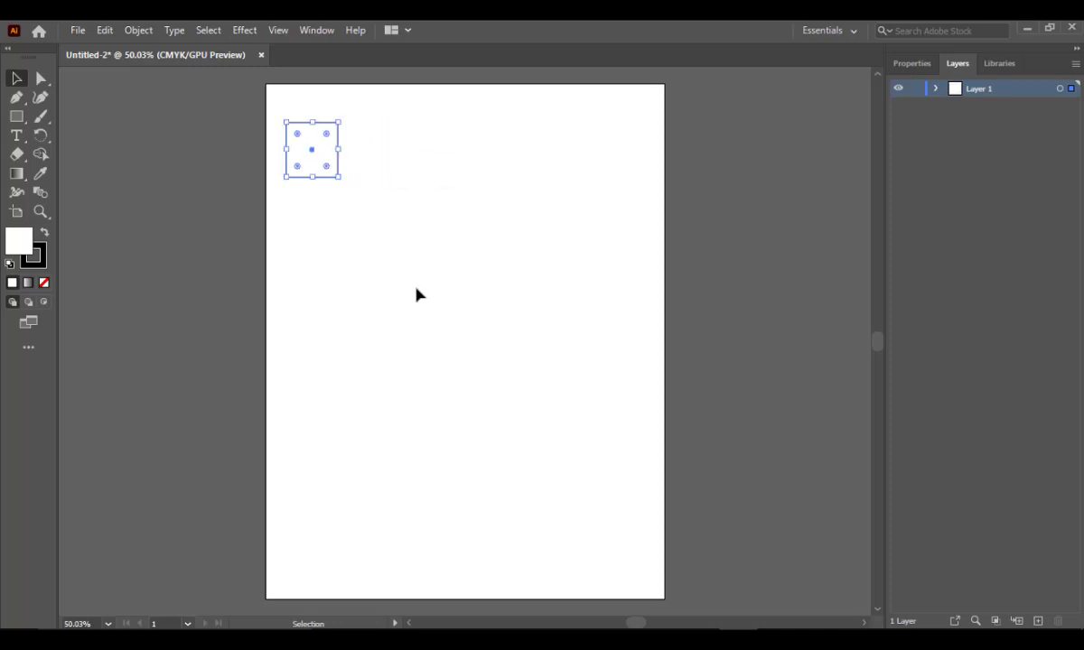
pyautogui.click(406, 286)
# Duplicate the square straight down and repeat the transformation to build an evenly spaced column of six, undoing any extra copy
pyautogui.moveTo(323, 157); pyautogui.dragTo(327, 231)
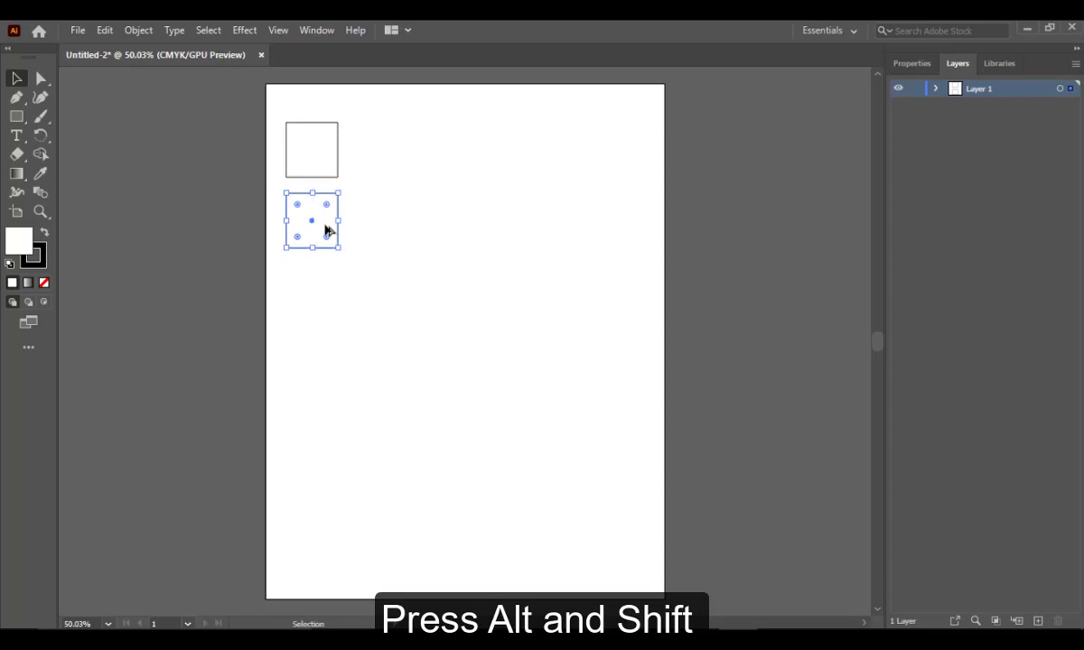
pyautogui.click(335, 295)
pyautogui.press('a')
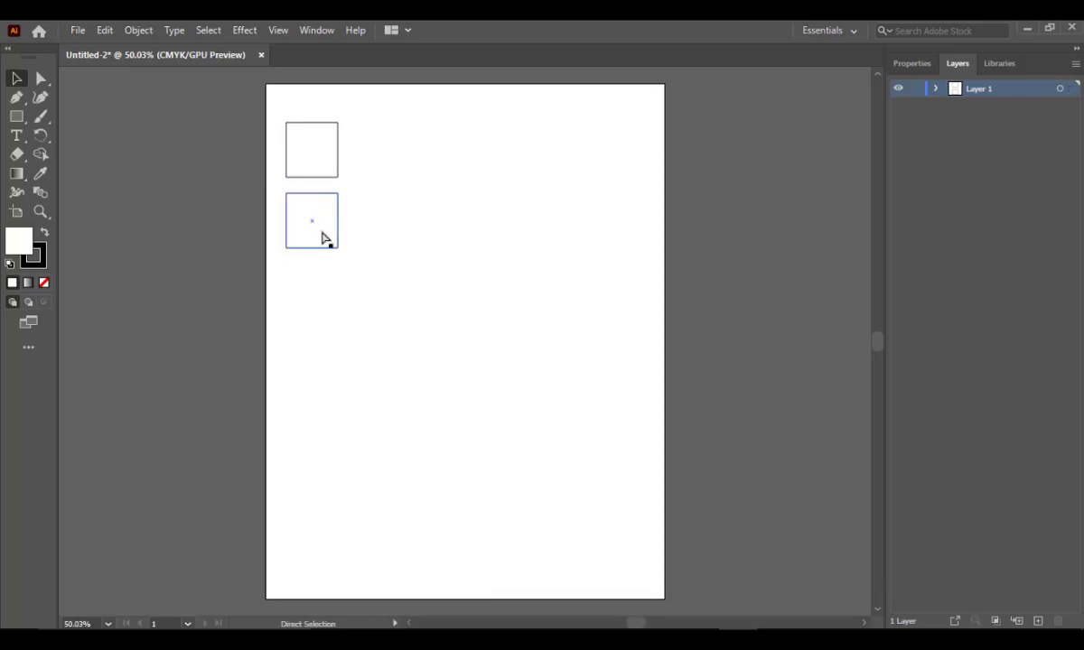
pyautogui.click(323, 237)
pyautogui.hotkey('ctrl', 'd')
pyautogui.hotkey('ctrl', 'd')
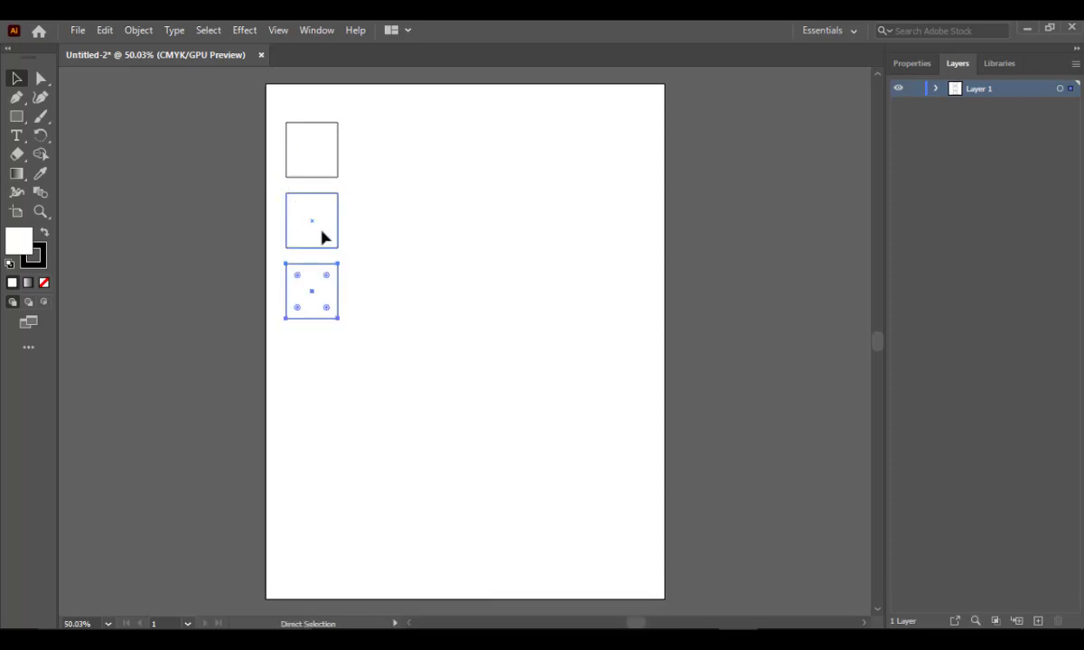
pyautogui.hotkey('ctrl', 'd')
pyautogui.hotkey('ctrl', 'd')
pyautogui.hotkey('ctrl', 'd')
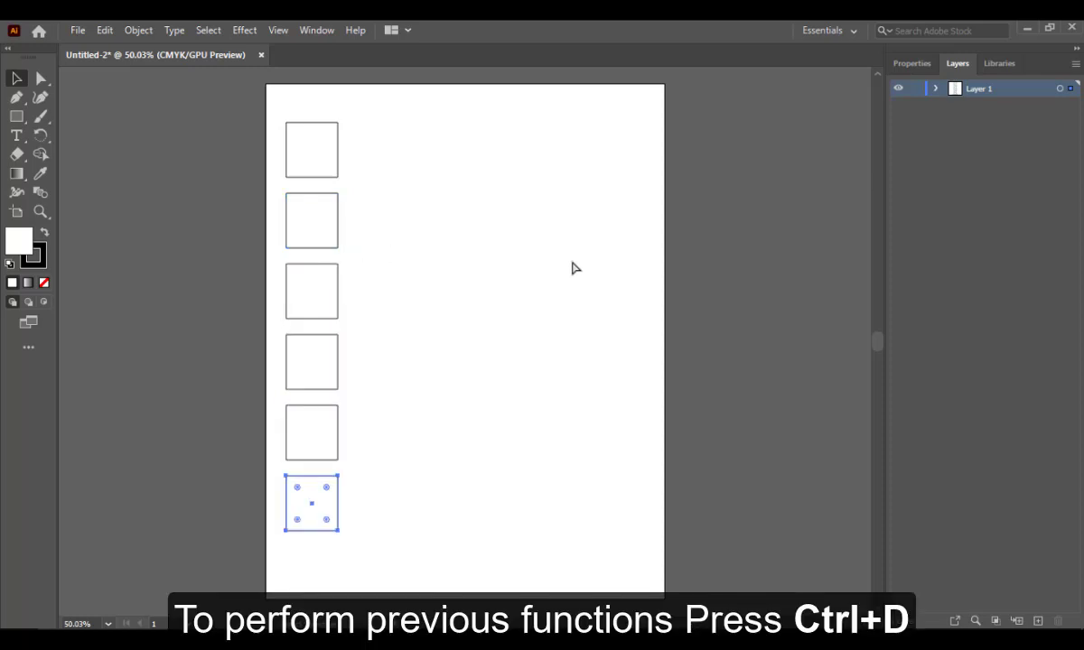
pyautogui.press('v')
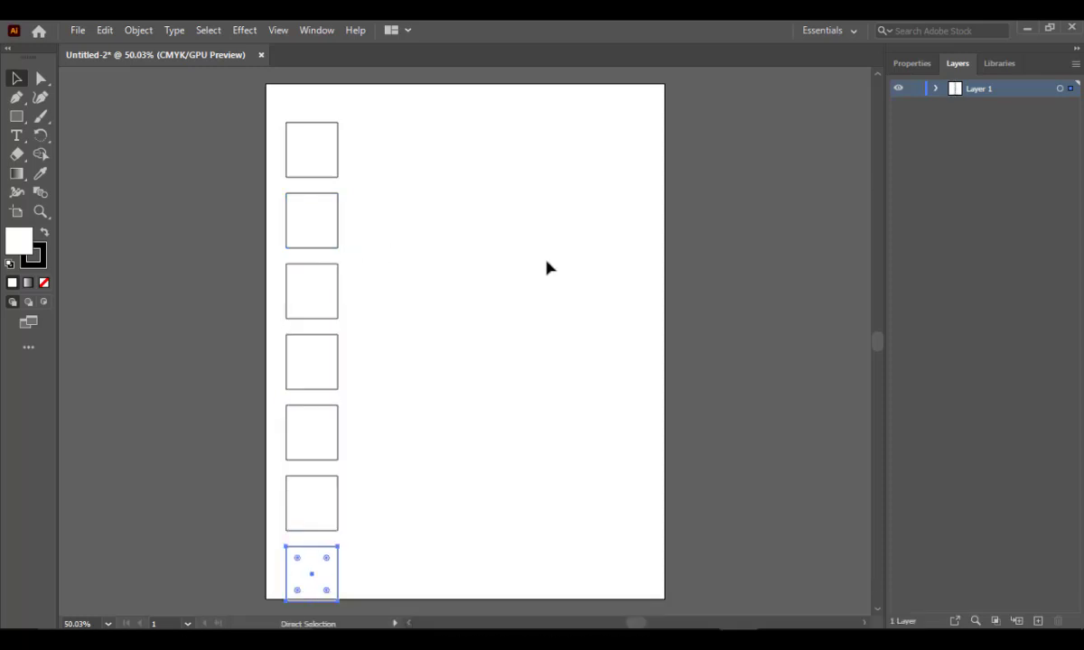
pyautogui.hotkey('ctrl', 'z')
pyautogui.click(462, 442)
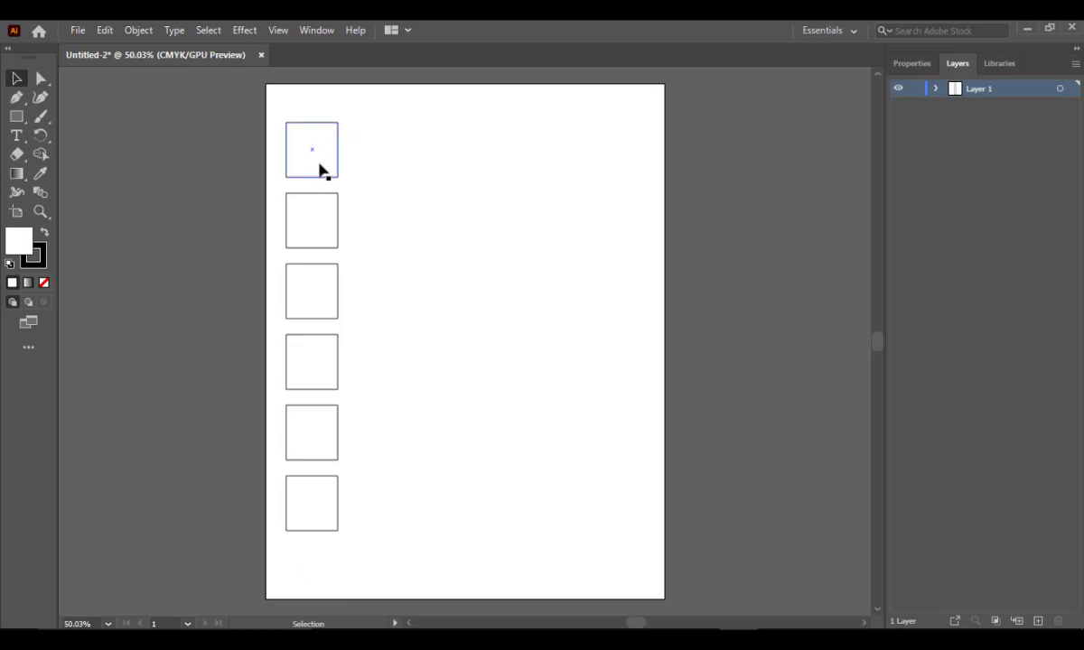
# Duplicate the top square horizontally to the right and repeat the transformation to build an evenly spaced row of six
pyautogui.click(322, 167)
pyautogui.moveTo(323, 156); pyautogui.dragTo(389, 164)
pyautogui.hotkey('ctrl', 'd')
pyautogui.hotkey('ctrl', 'd')
pyautogui.hotkey('ctrl', 'd')
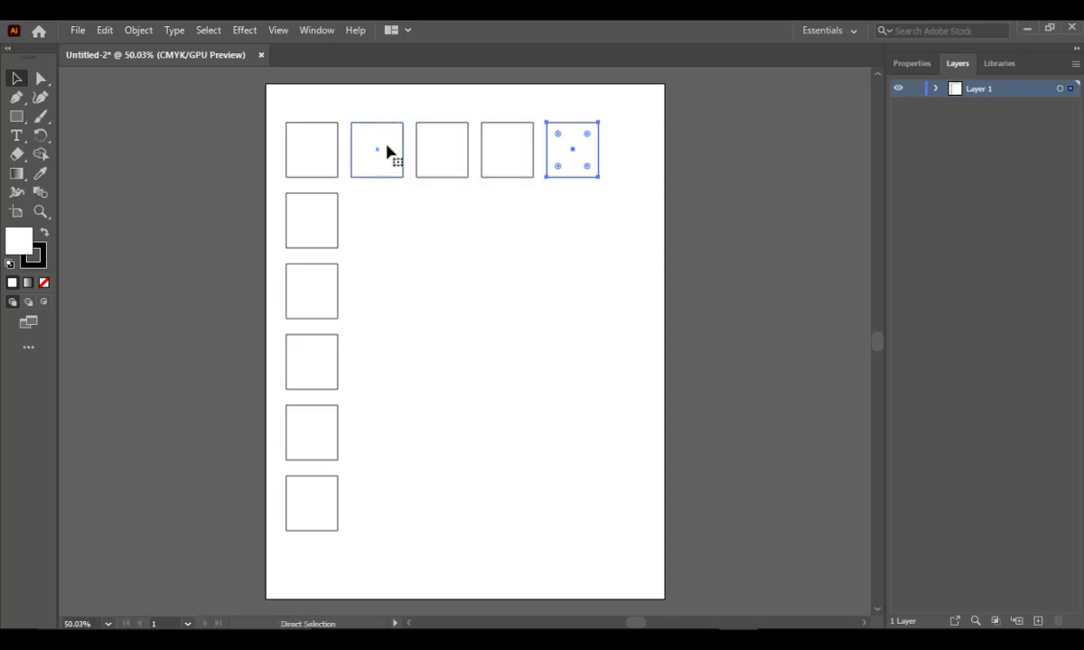
pyautogui.hotkey('ctrl', 'd')
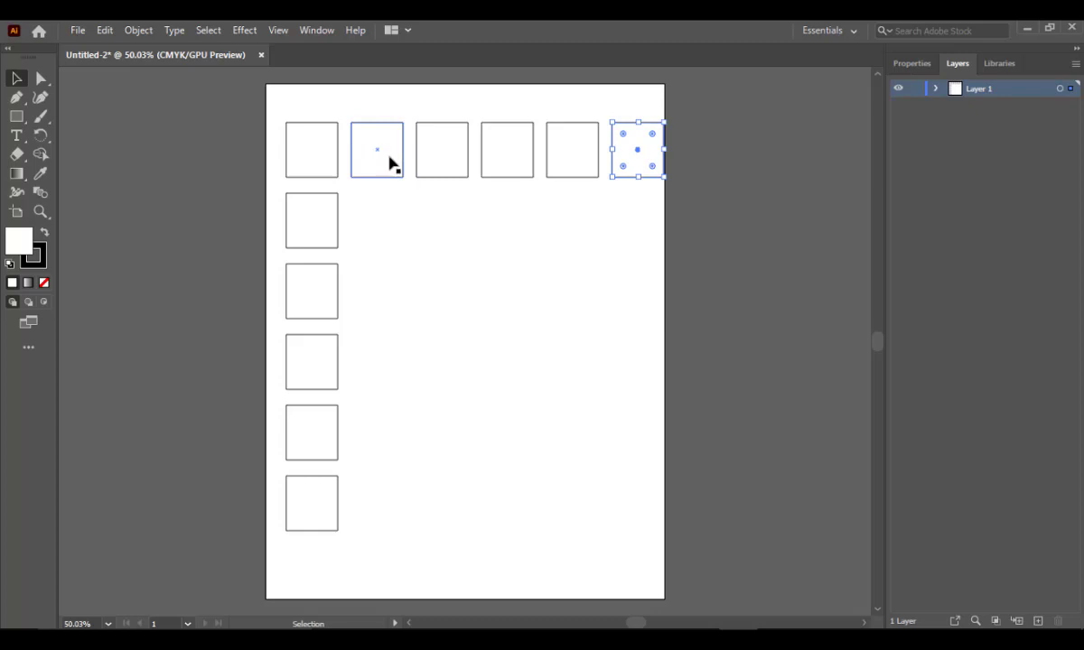
# Duplicate the second square of the top row straight down and repeat the copy to complete a six-square column
pyautogui.click(390, 163)
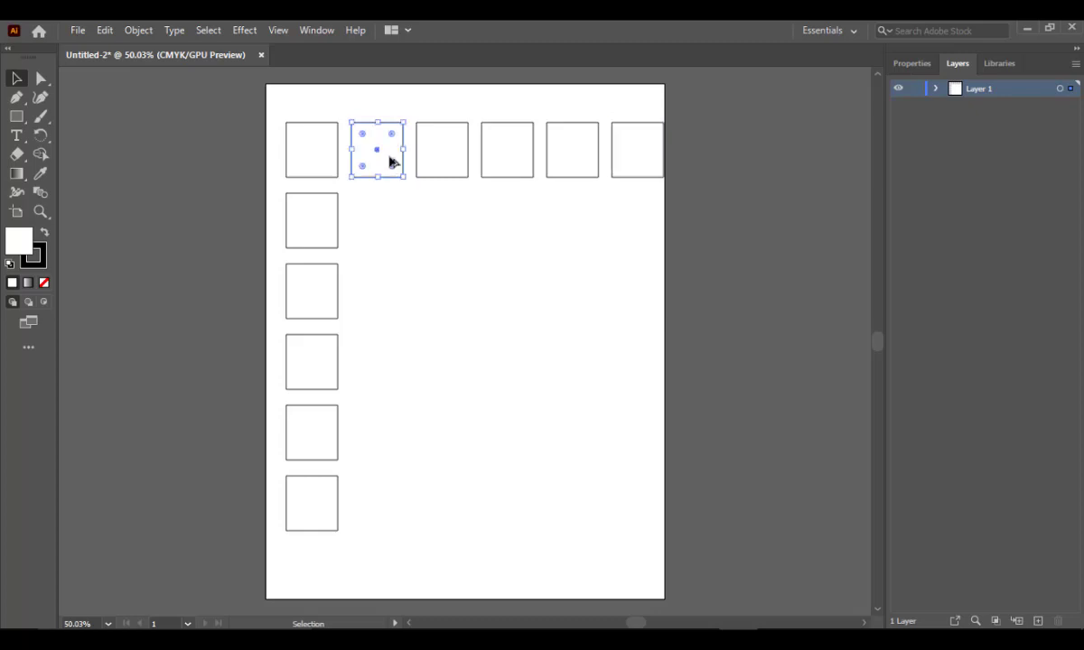
pyautogui.moveTo(391, 163); pyautogui.dragTo(389, 230)
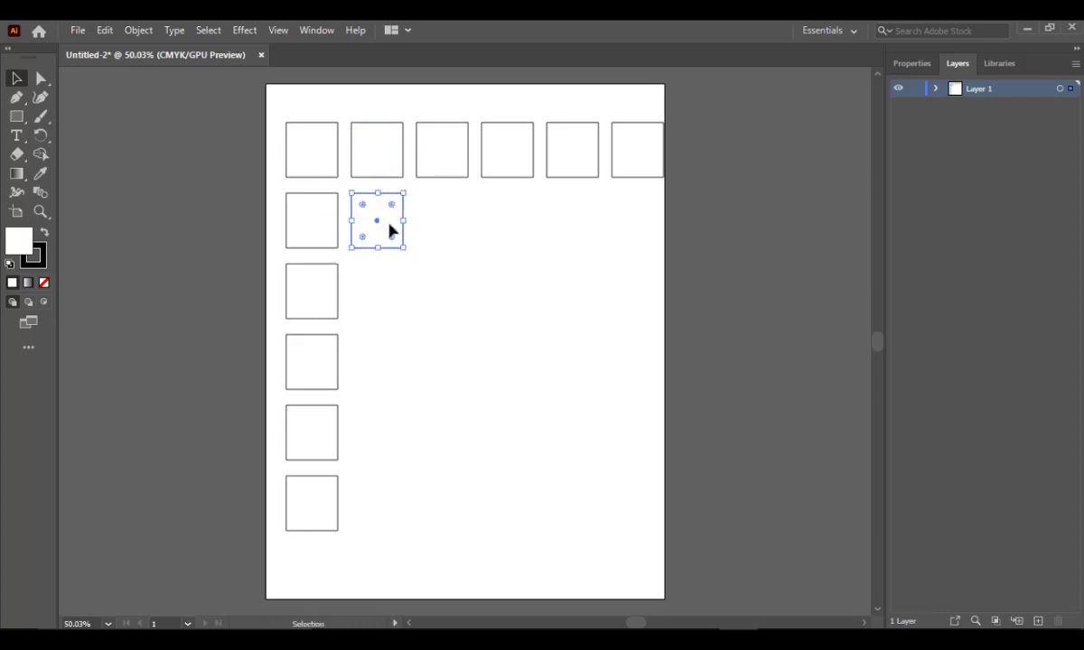
pyautogui.hotkey('ctrl', 'd')
pyautogui.hotkey('ctrl', 'd')
pyautogui.hotkey('ctrl', 'd')
pyautogui.hotkey('ctrl', 'd')
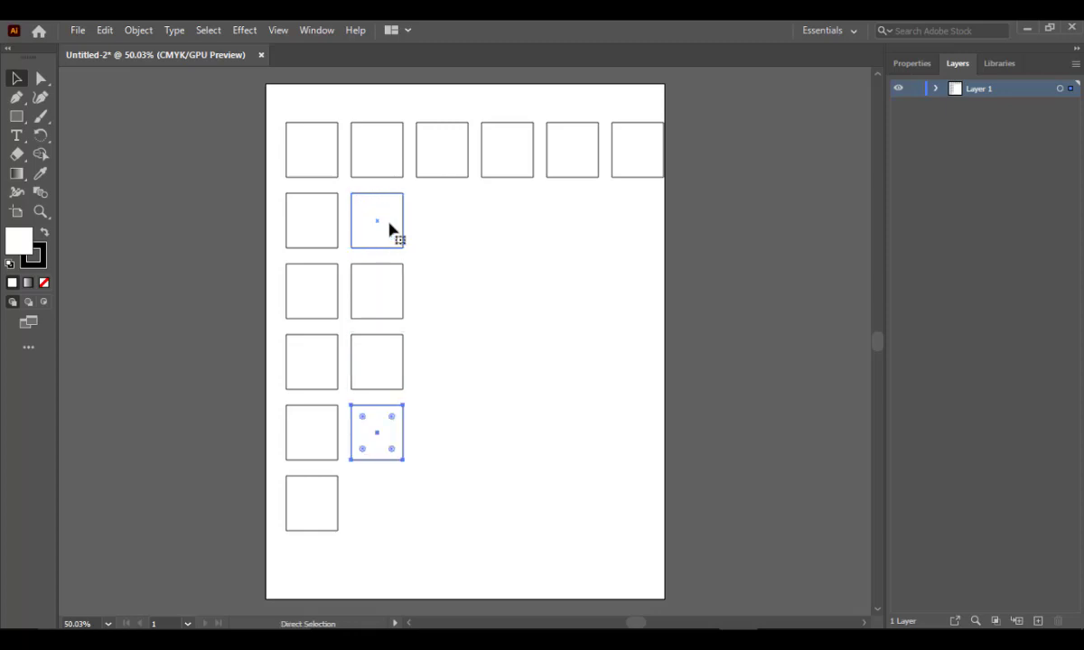
pyautogui.click(452, 350)
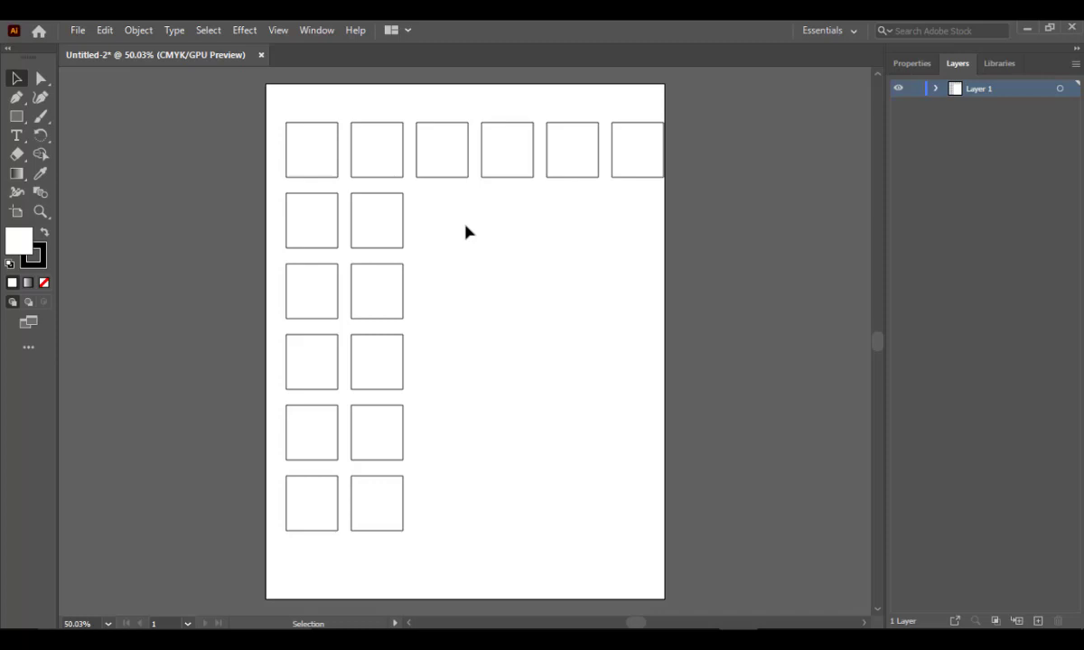
# Repeat the downward copy on the third square of the top row to complete a six-square column
pyautogui.click(455, 164)
pyautogui.hotkey('ctrl', 'd')
pyautogui.hotkey('ctrl', 'd')
pyautogui.hotkey('ctrl', 'd')
pyautogui.hotkey('ctrl', 'd')
pyautogui.hotkey('ctrl', 'd')
# Duplicate the fourth square of the top row downward and repeat the copy to complete its six-square column
pyautogui.click(517, 153)
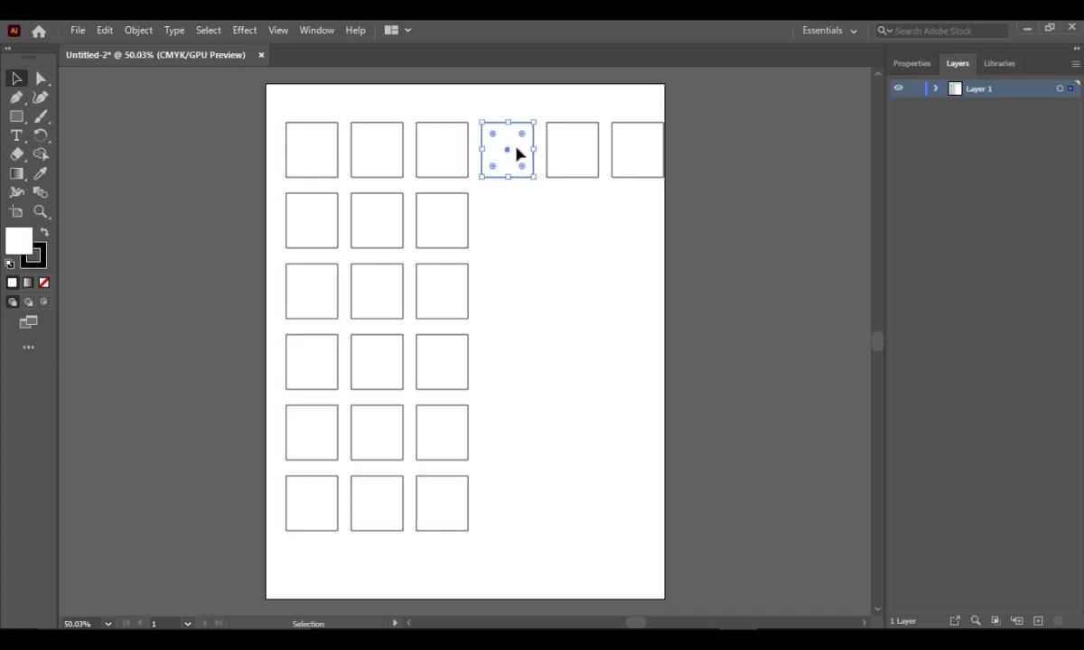
pyautogui.moveTo(517, 153); pyautogui.dragTo(520, 224)
pyautogui.hotkey('ctrl', 'd')
pyautogui.hotkey('ctrl', 'd')
pyautogui.hotkey('ctrl', 'd')
pyautogui.hotkey('ctrl', 'd')
# Duplicate the fifth square of the top row downward and repeat the copy to complete its six-square column
pyautogui.click(584, 150)
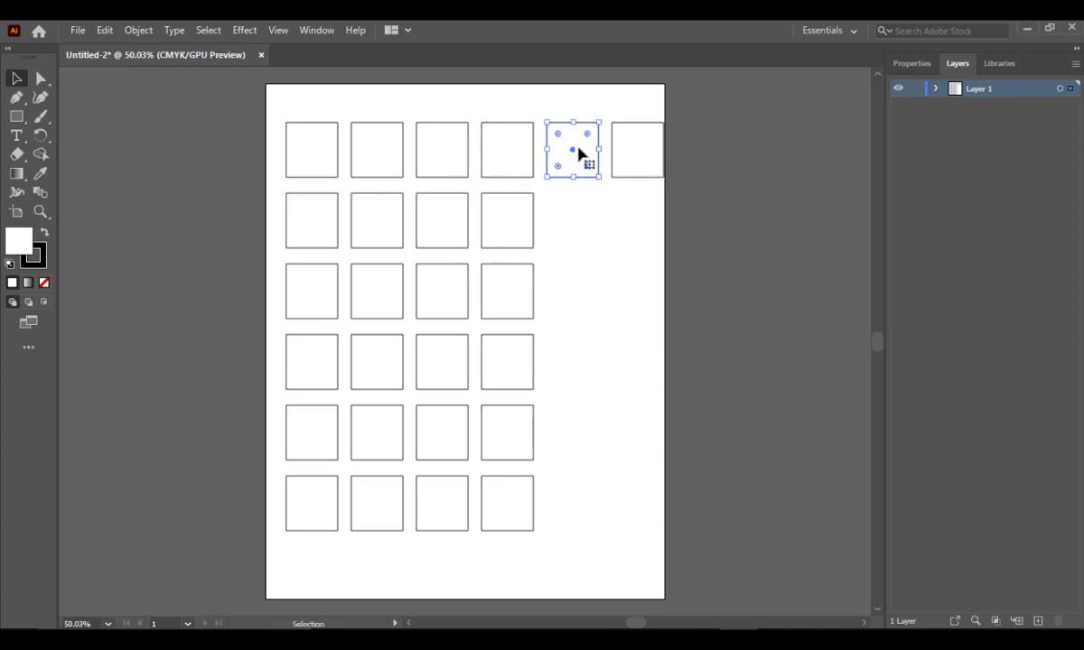
pyautogui.moveTo(579, 154); pyautogui.dragTo(581, 225)
pyautogui.hotkey('ctrl', 'd')
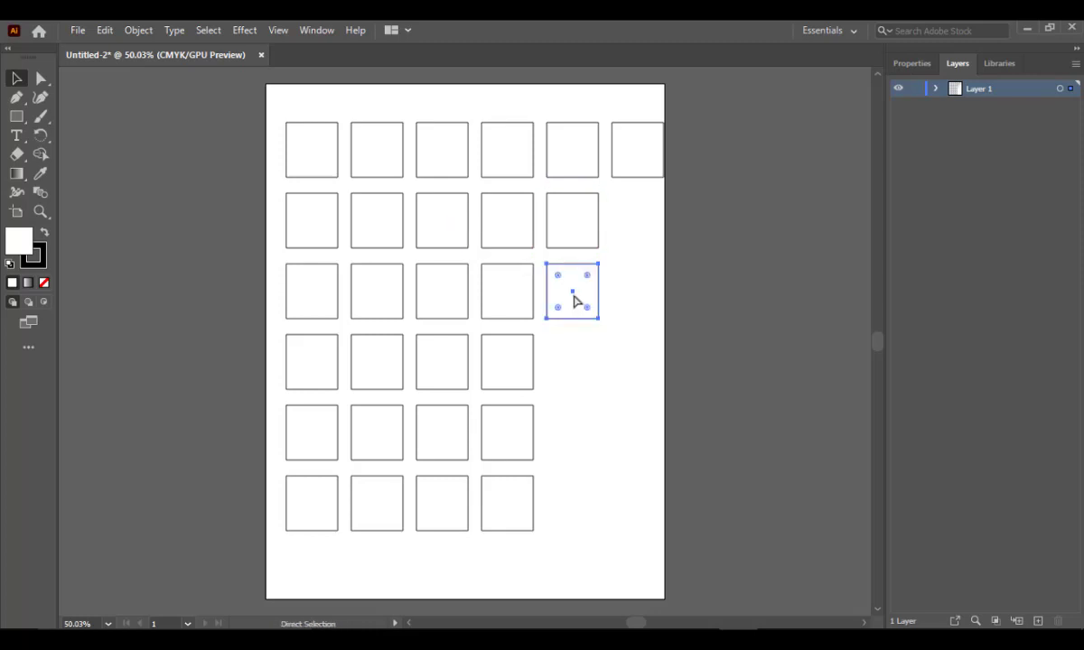
pyautogui.hotkey('ctrl', 'd')
pyautogui.hotkey('ctrl', 'd')
pyautogui.hotkey('ctrl', 'd')
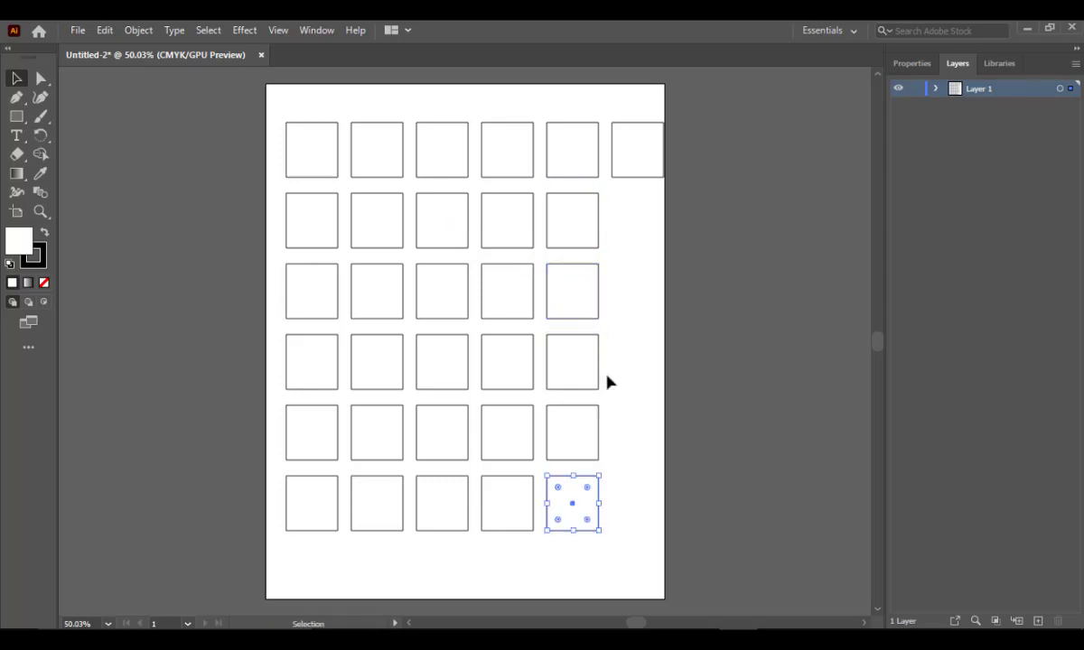
# Select all the squares on the artboard and delete them
pyautogui.click(630, 383)
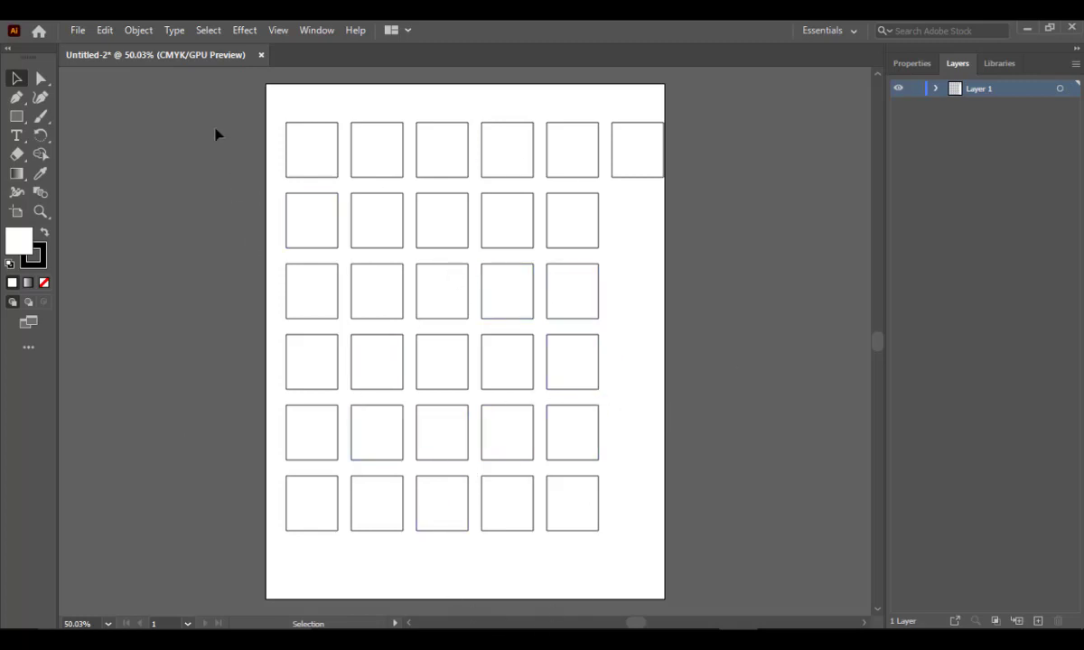
pyautogui.moveTo(289, 91); pyautogui.dragTo(627, 532)
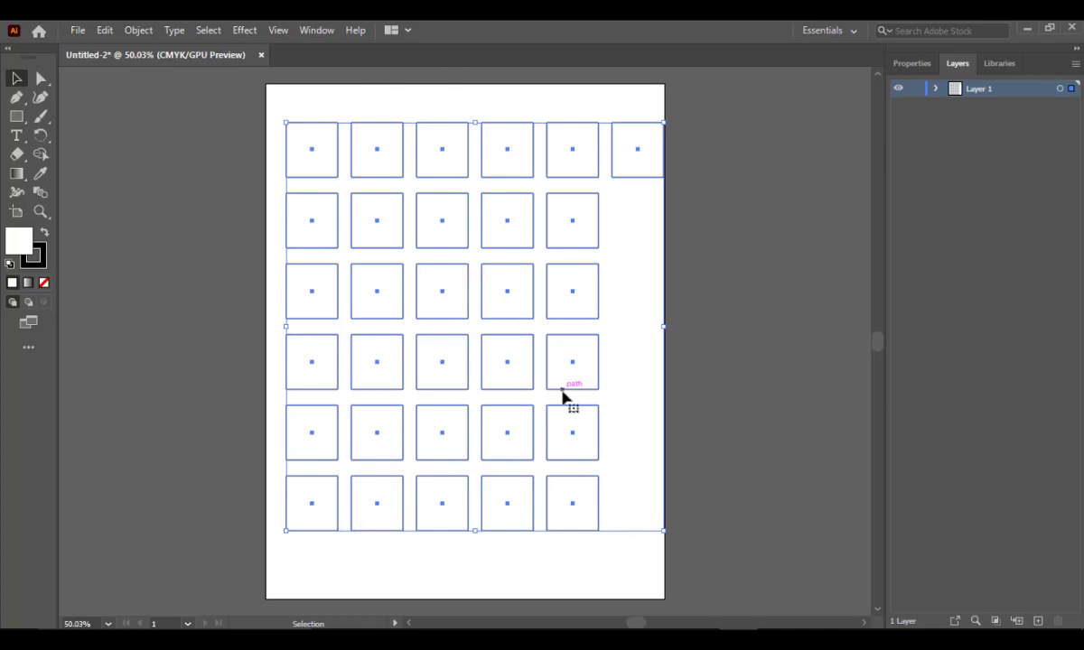
pyautogui.press('Delete')
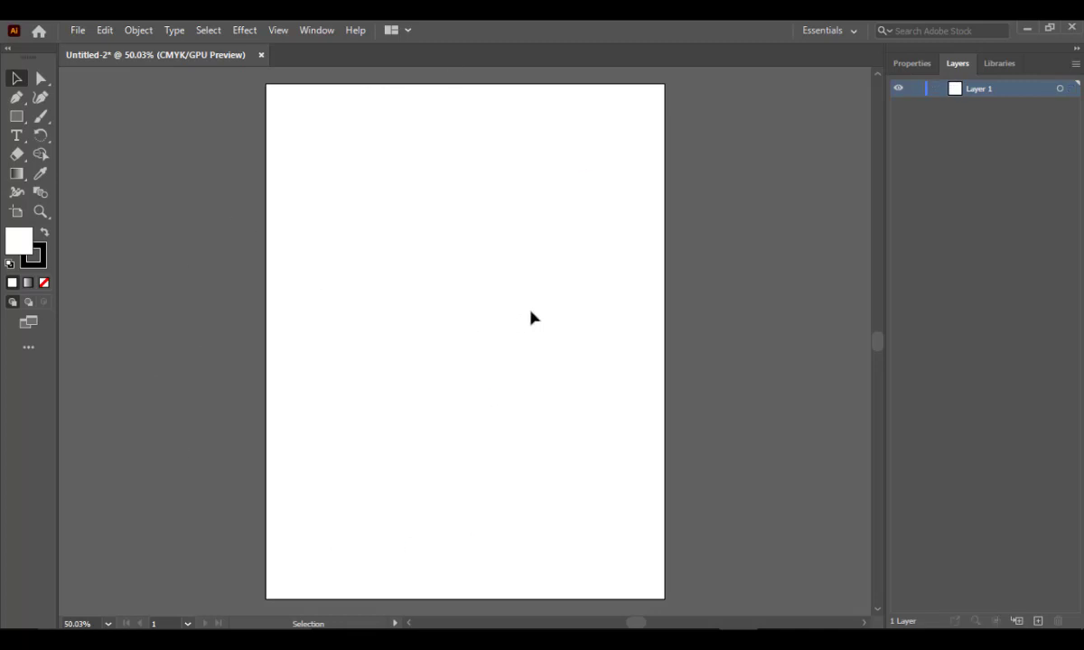